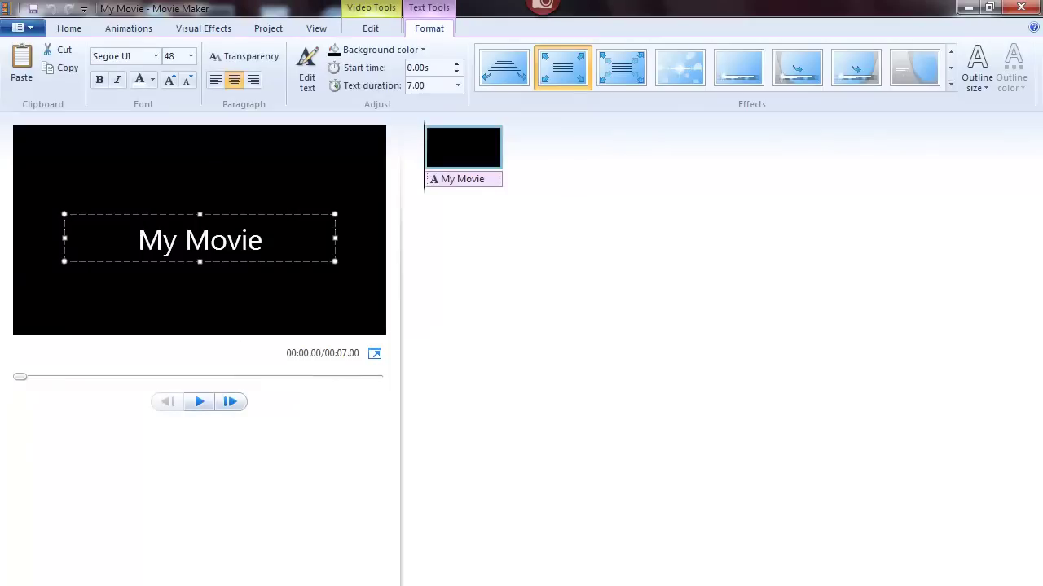
# - Replace the 'My Movie' title text with 'Poem #4' and centre it in the frame
pyautogui.moveTo(262, 242); pyautogui.dragTo(44, 269)
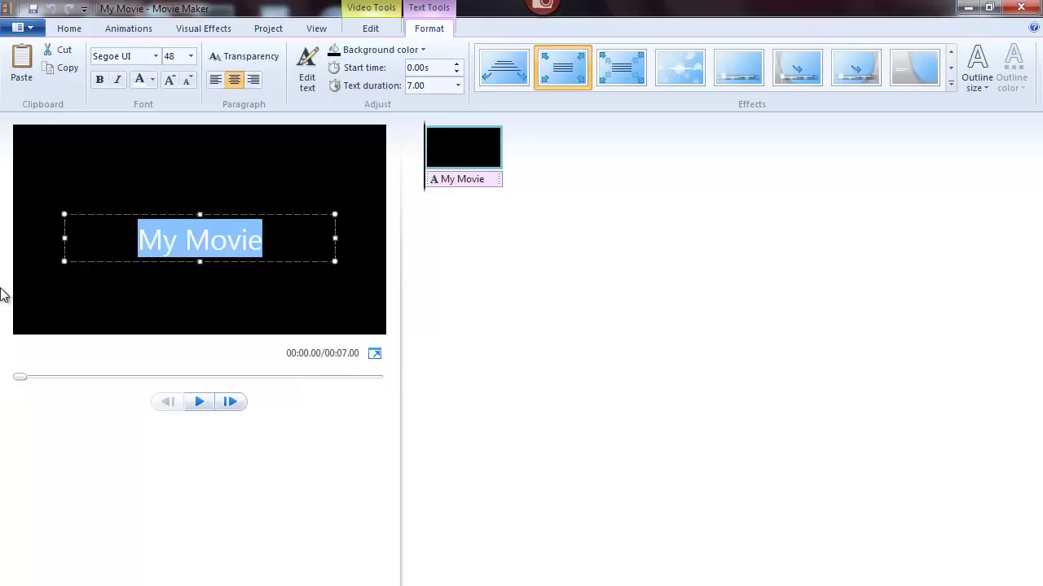
pyautogui.write('Poem')
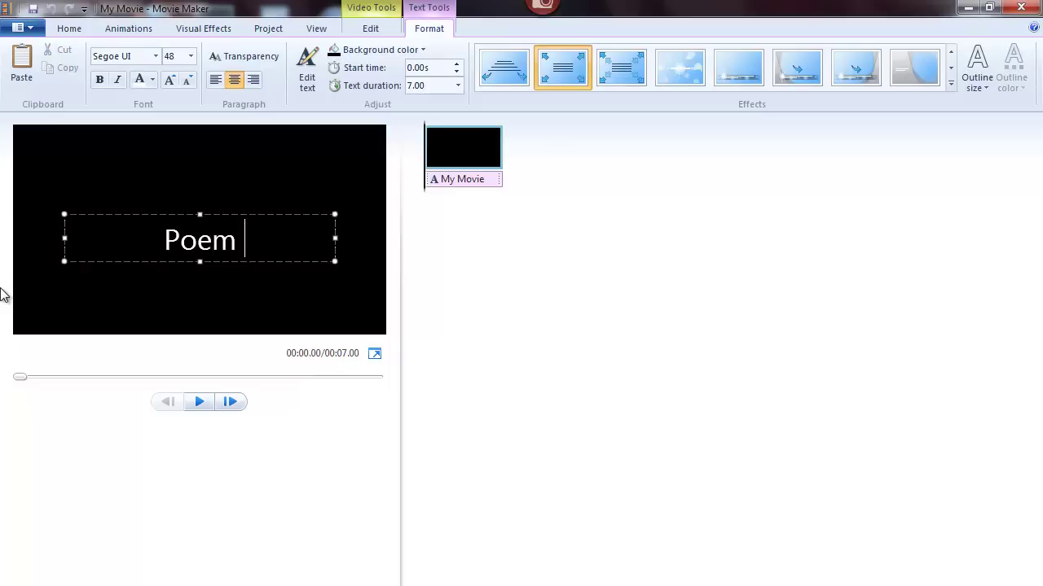
pyautogui.write(' #4')
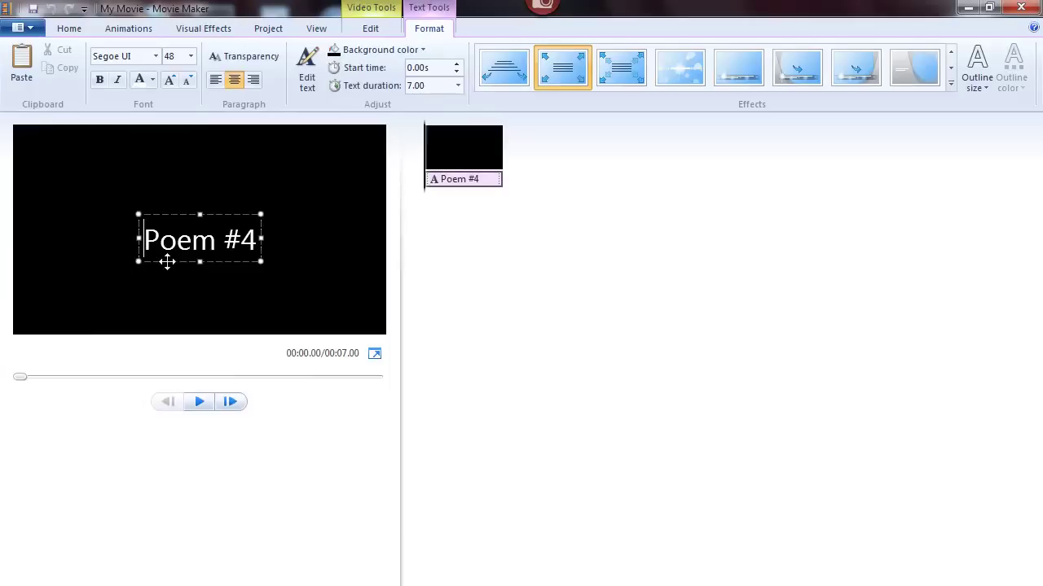
pyautogui.moveTo(167, 262)
pyautogui.mouseDown()
pyautogui.moveTo(70, 200)
pyautogui.moveTo(60, 176)
pyautogui.moveTo(289, 176)
pyautogui.moveTo(326, 226)
pyautogui.moveTo(337, 331)
pyautogui.moveTo(211, 349)
pyautogui.moveTo(54, 342)
pyautogui.moveTo(45, 276)
pyautogui.moveTo(97, 229)
pyautogui.moveTo(201, 265)
pyautogui.moveTo(128, 275)
pyautogui.moveTo(146, 221)
pyautogui.moveTo(203, 264)
pyautogui.moveTo(149, 256)
pyautogui.moveTo(165, 256)
pyautogui.mouseUp()
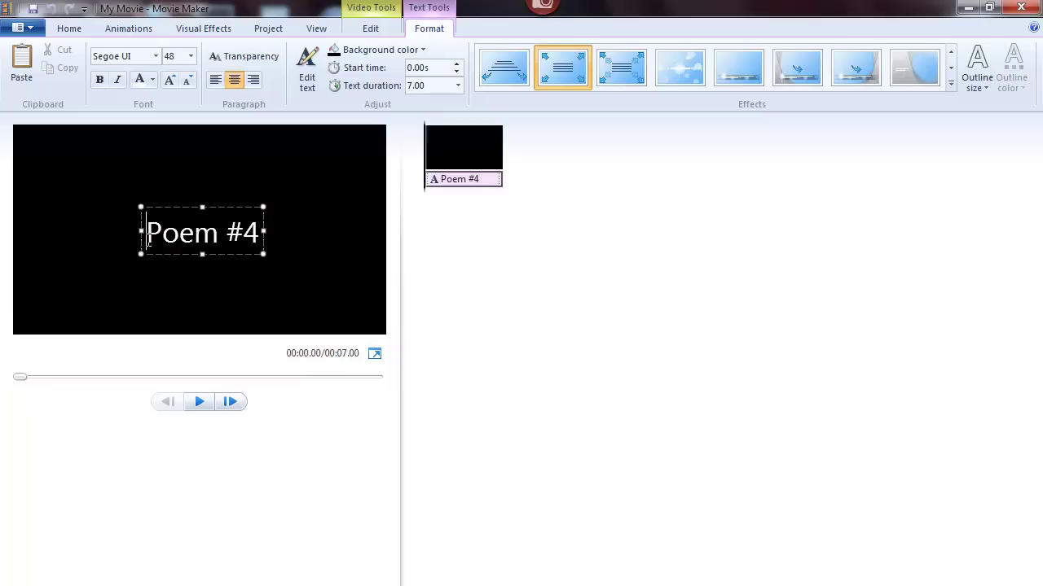
# - Make 'Poem #4' bold at 72 pt on one line, keeping Segoe UI, and move it up-left
pyautogui.moveTo(147, 236); pyautogui.dragTo(260, 242)
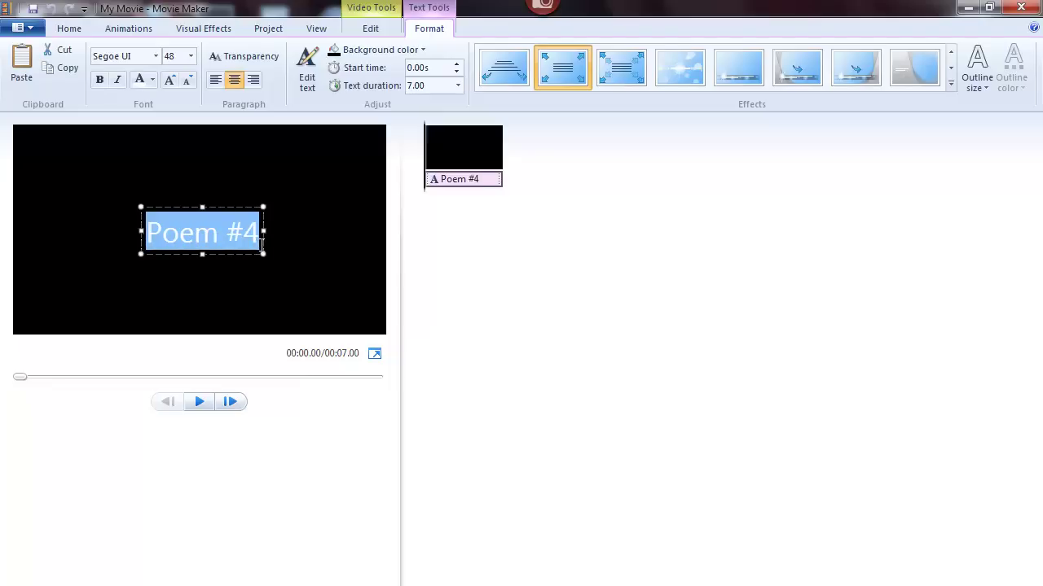
pyautogui.click(99, 80)
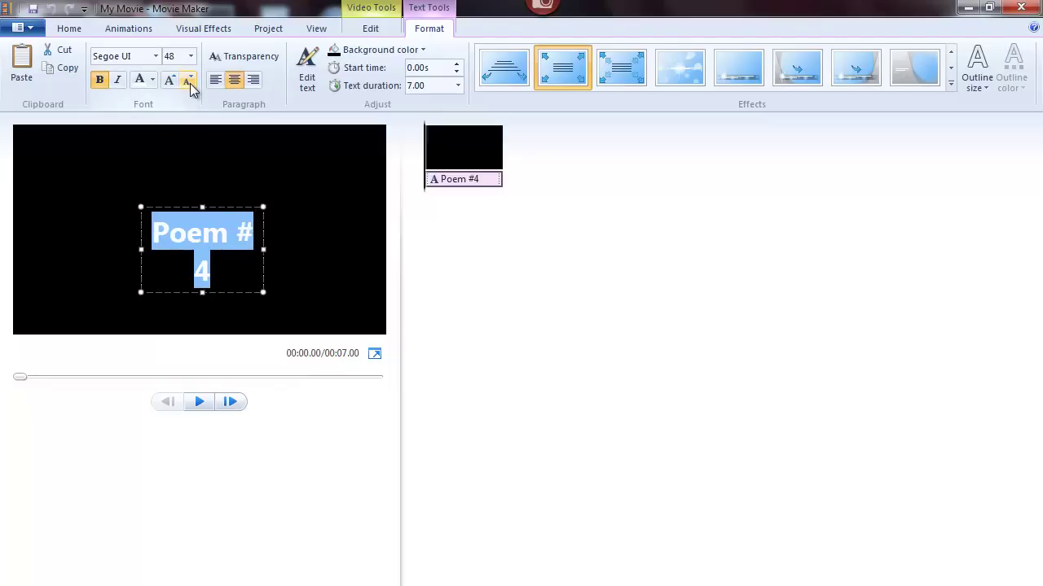
pyautogui.click(169, 80)
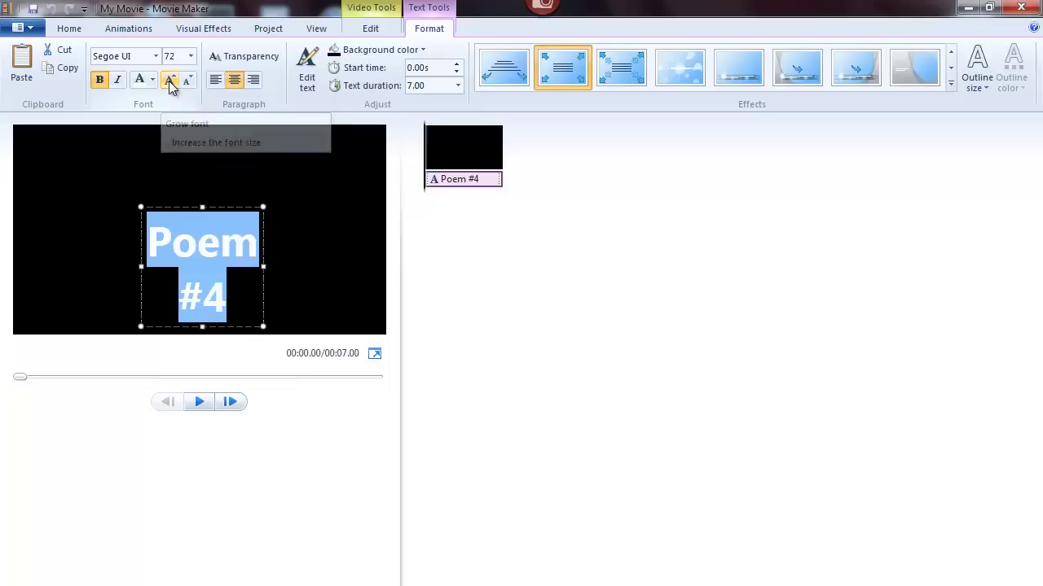
pyautogui.moveTo(263, 325); pyautogui.dragTo(340, 295)
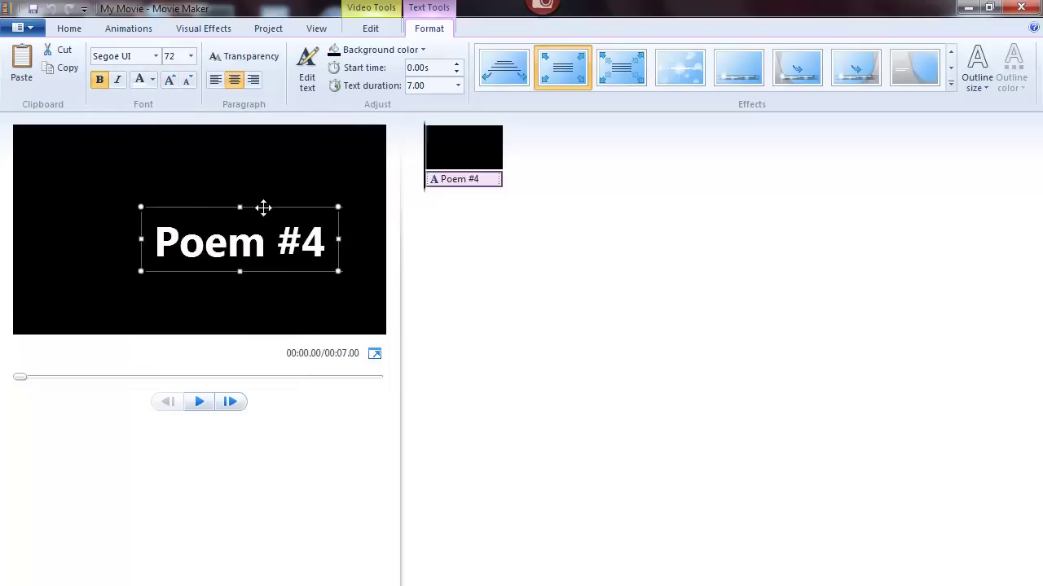
pyautogui.moveTo(263, 208); pyautogui.dragTo(208, 197)
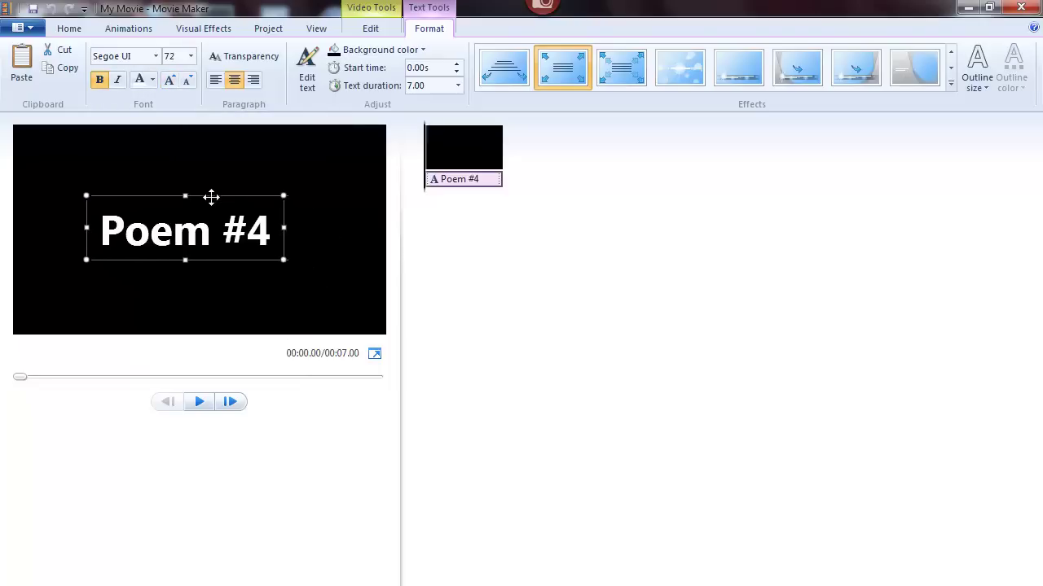
pyautogui.click(157, 56)
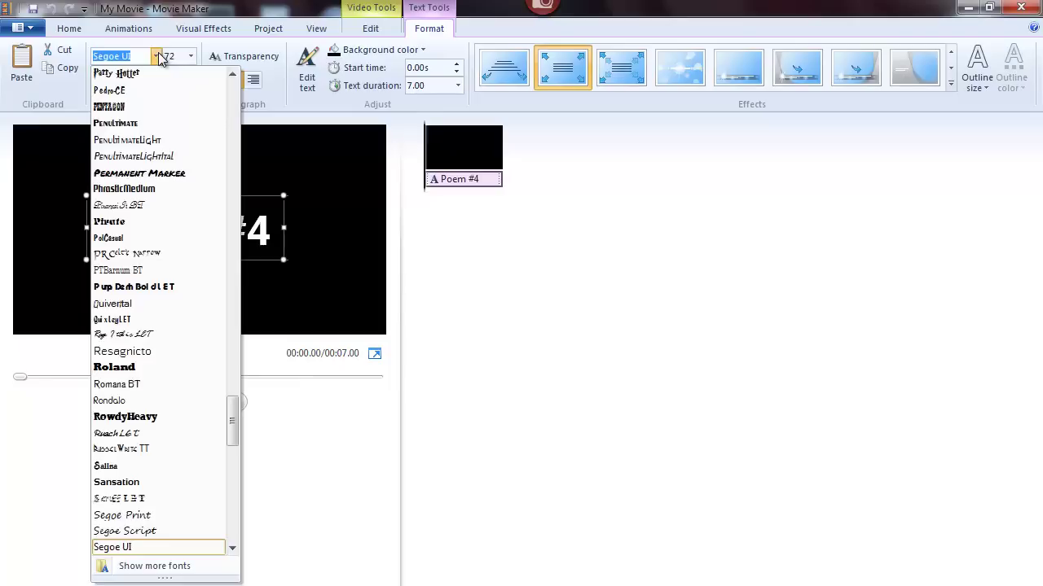
pyautogui.click(159, 57)
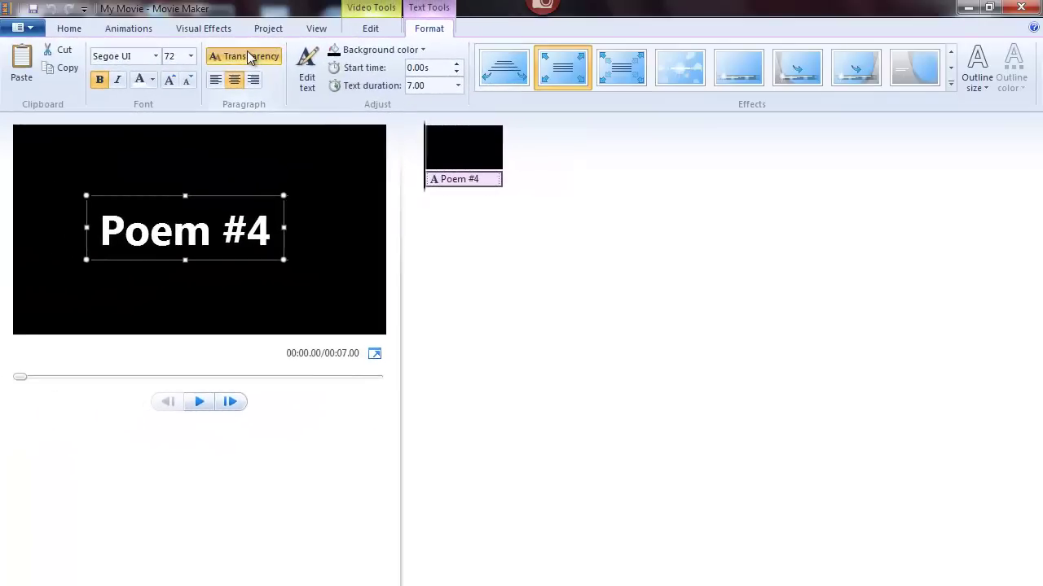
pyautogui.click(250, 57)
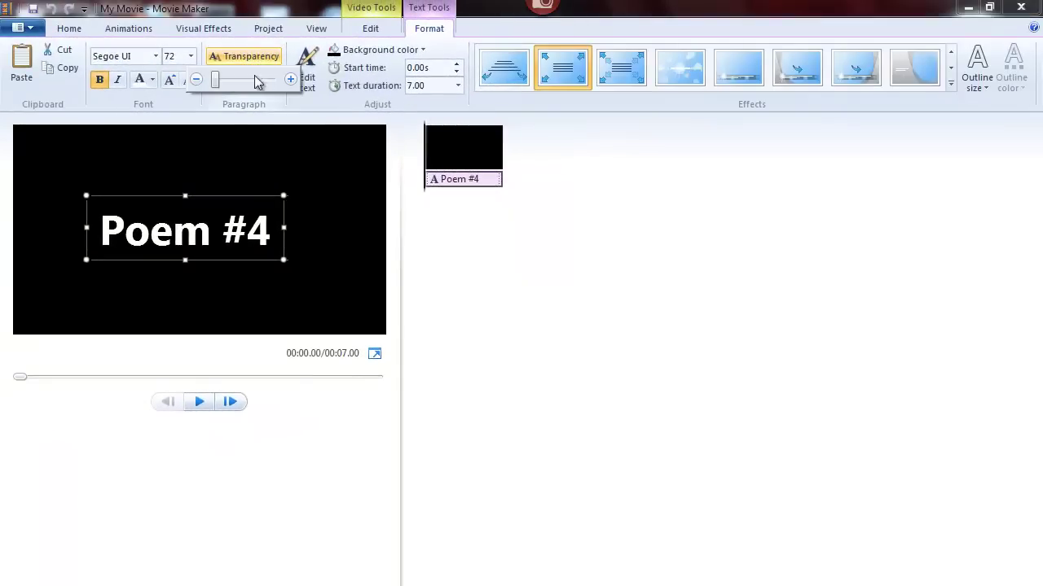
pyautogui.moveTo(216, 81)
pyautogui.mouseDown()
pyautogui.moveTo(275, 81)
pyautogui.moveTo(208, 88)
pyautogui.mouseUp()
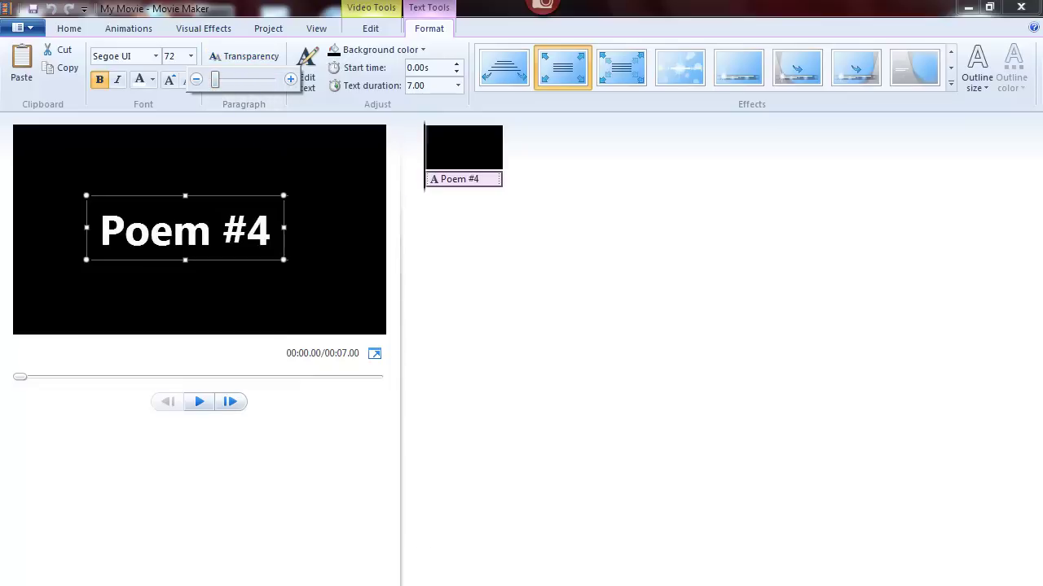
pyautogui.press('Escape')
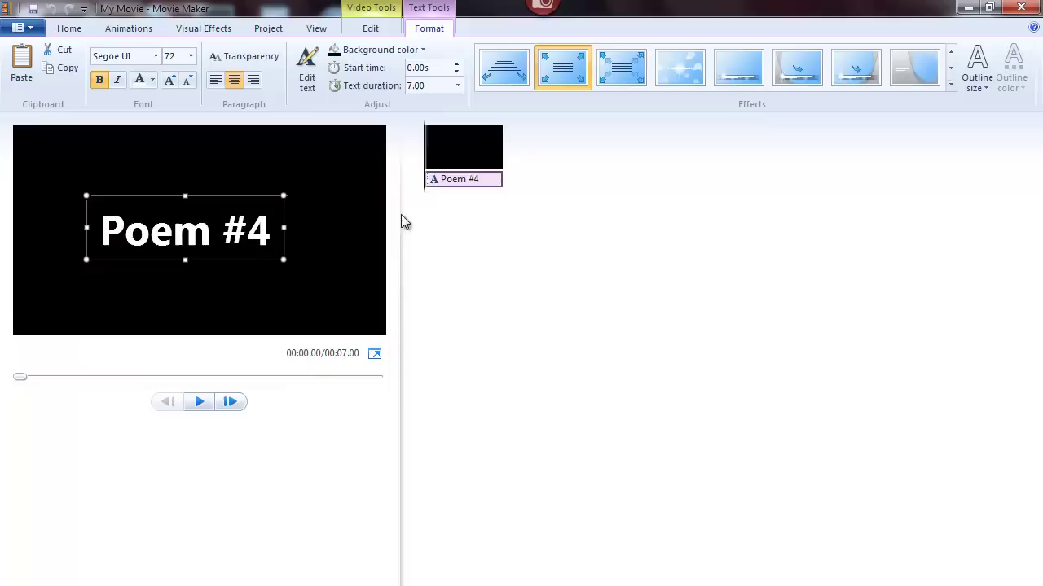
pyautogui.click(423, 51)
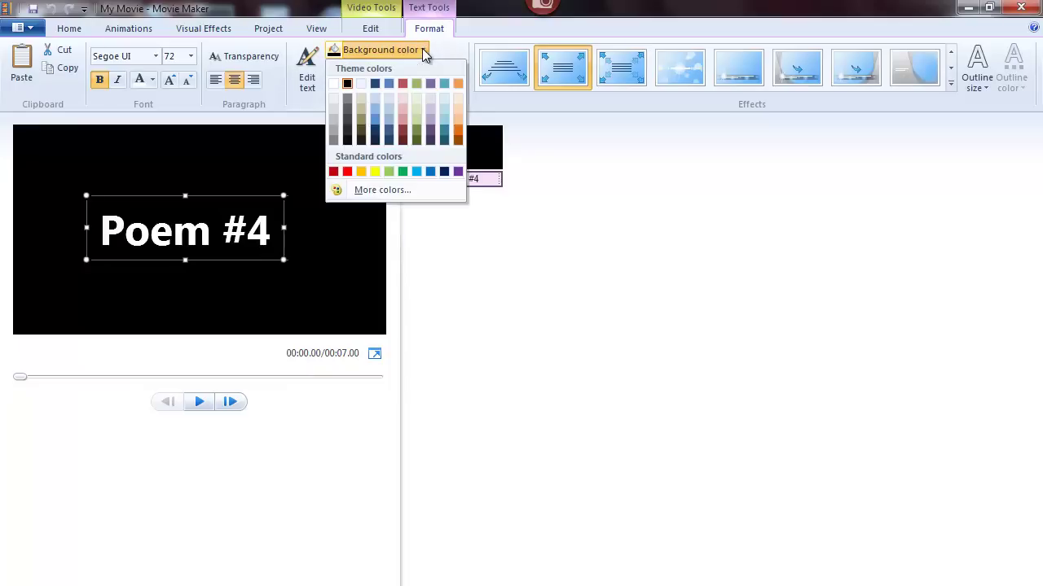
pyautogui.press('Escape')
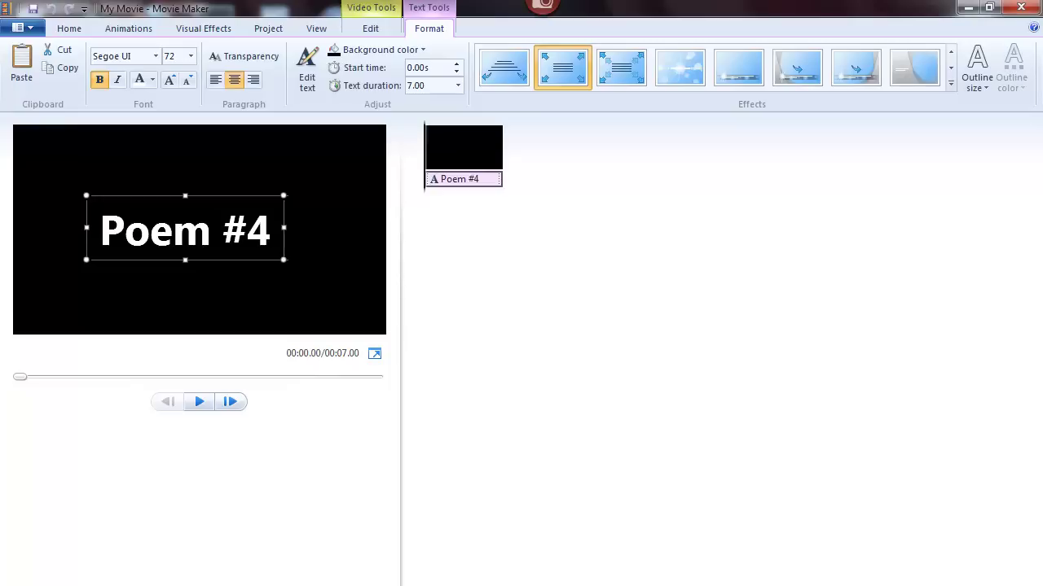
# - Preview the title's Zoom animation and expand the full text Effects gallery
pyautogui.click(575, 76)
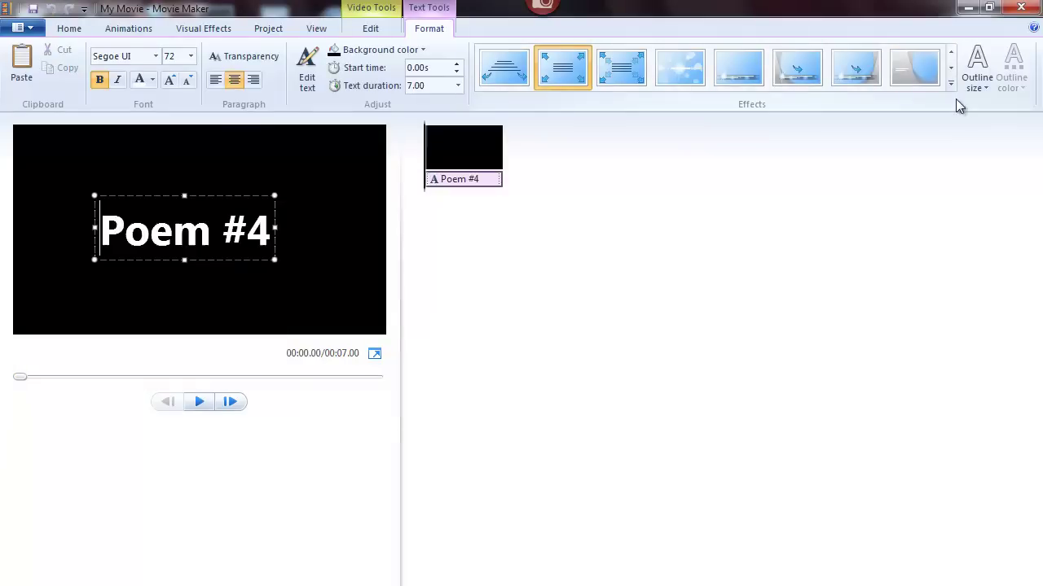
pyautogui.click(950, 84)
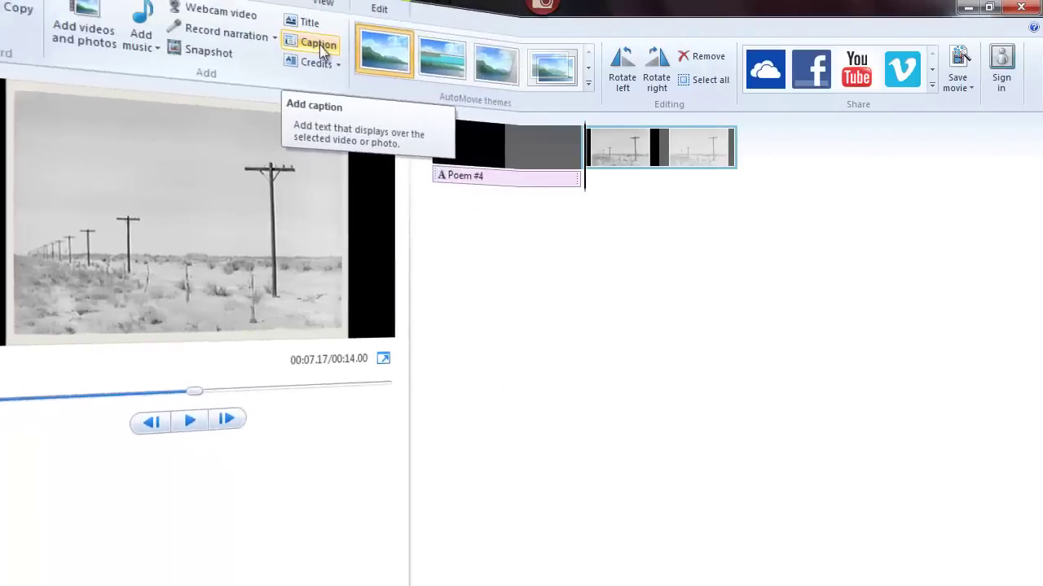
# - Add the bold caption 'This is a dry old town' at the photo's lower left
pyautogui.click(320, 46)
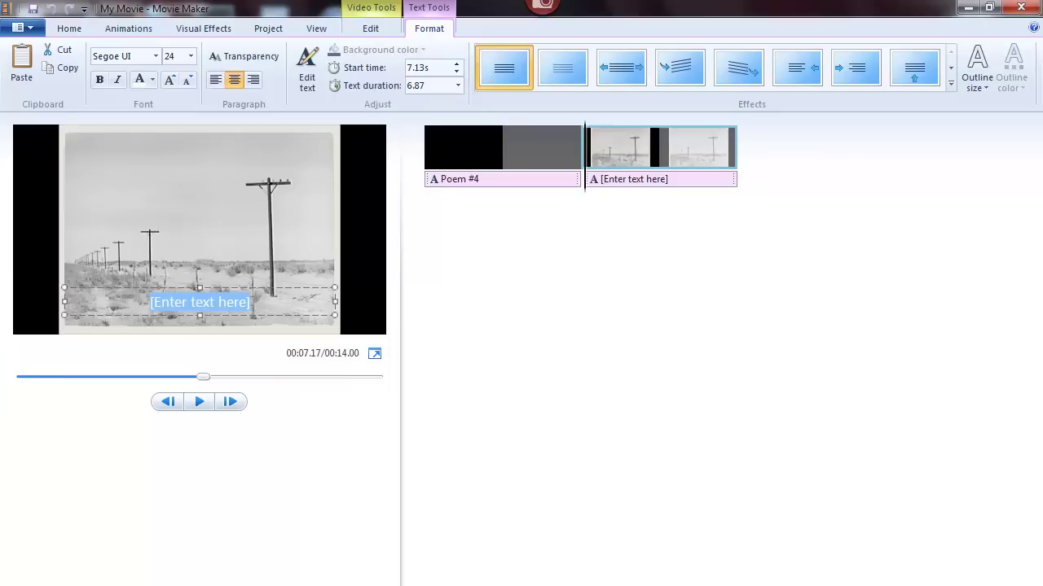
pyautogui.write('This is')
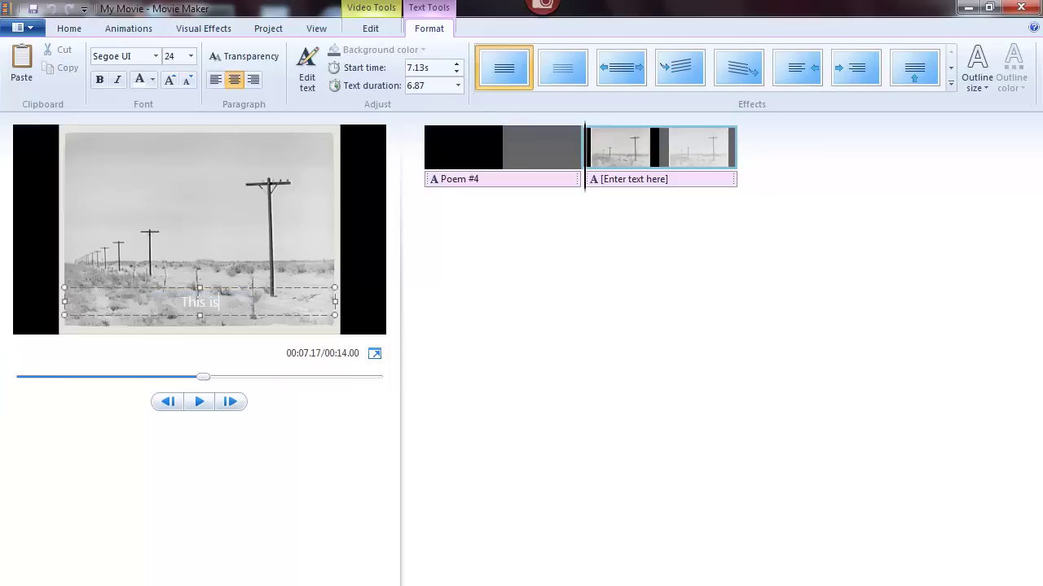
pyautogui.write(' a dry old town')
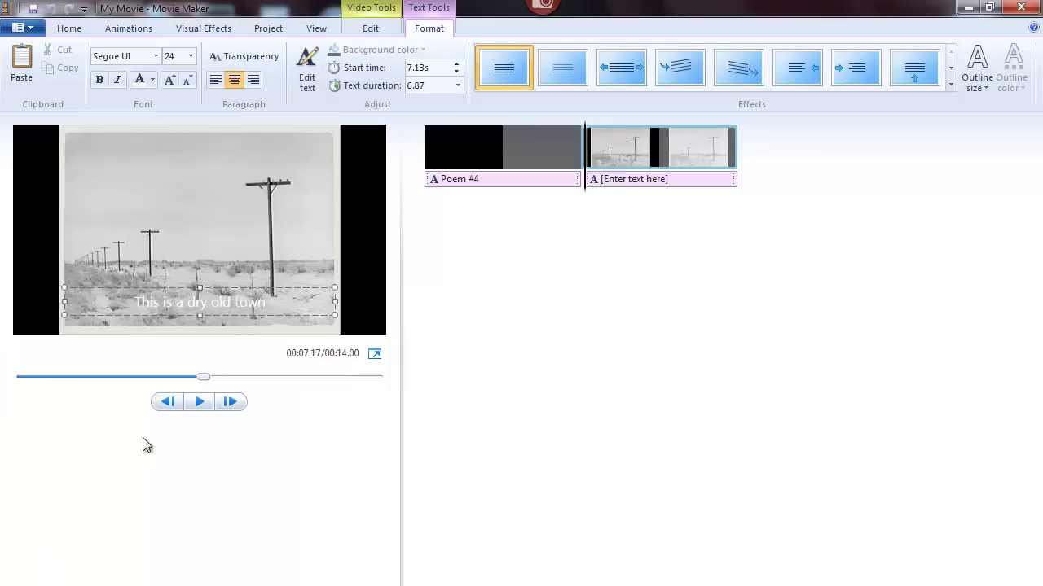
pyautogui.moveTo(266, 303); pyautogui.dragTo(81, 311)
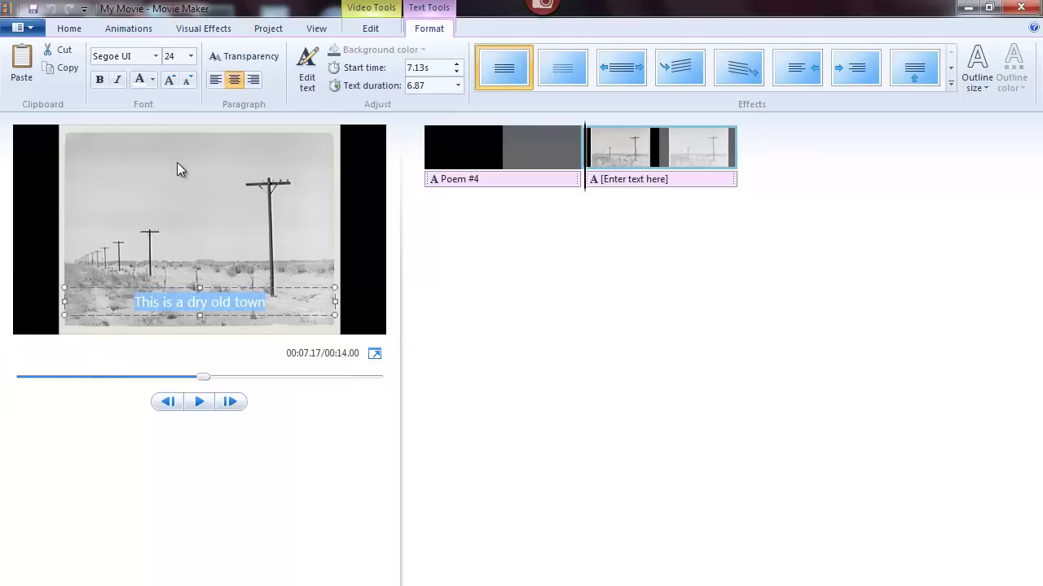
pyautogui.click(100, 81)
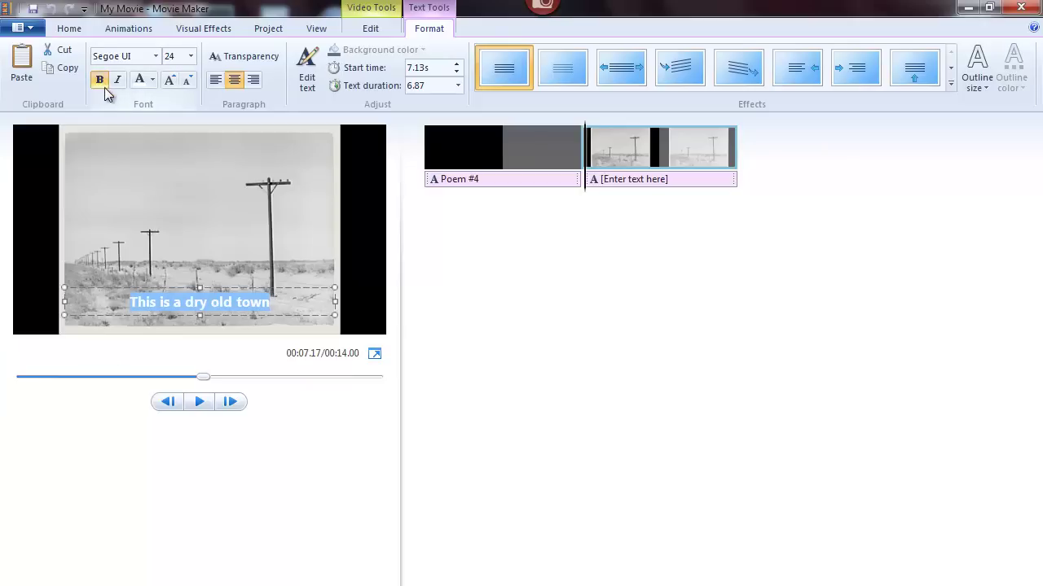
pyautogui.click(304, 563)
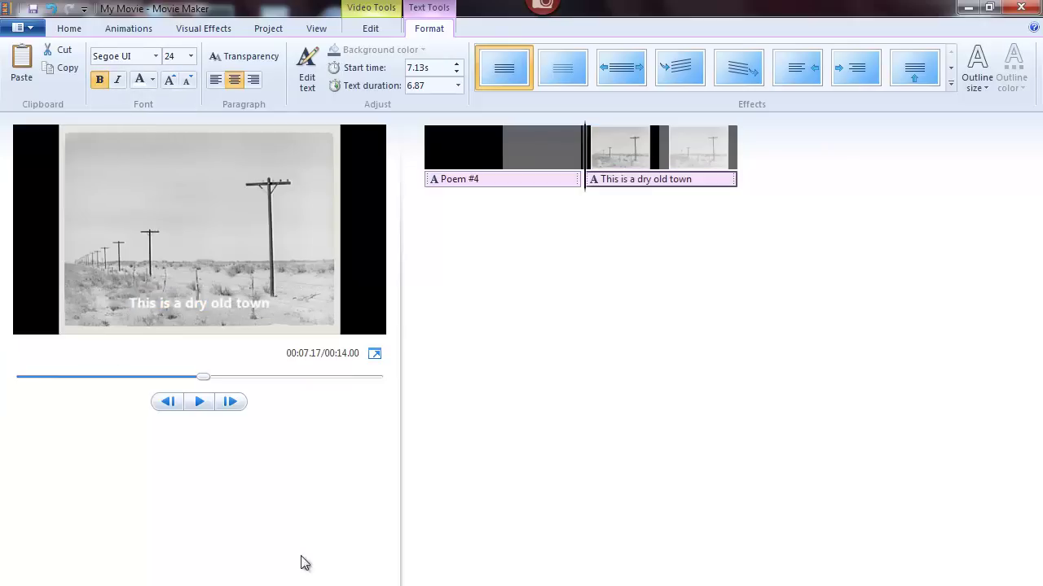
pyautogui.click(235, 309)
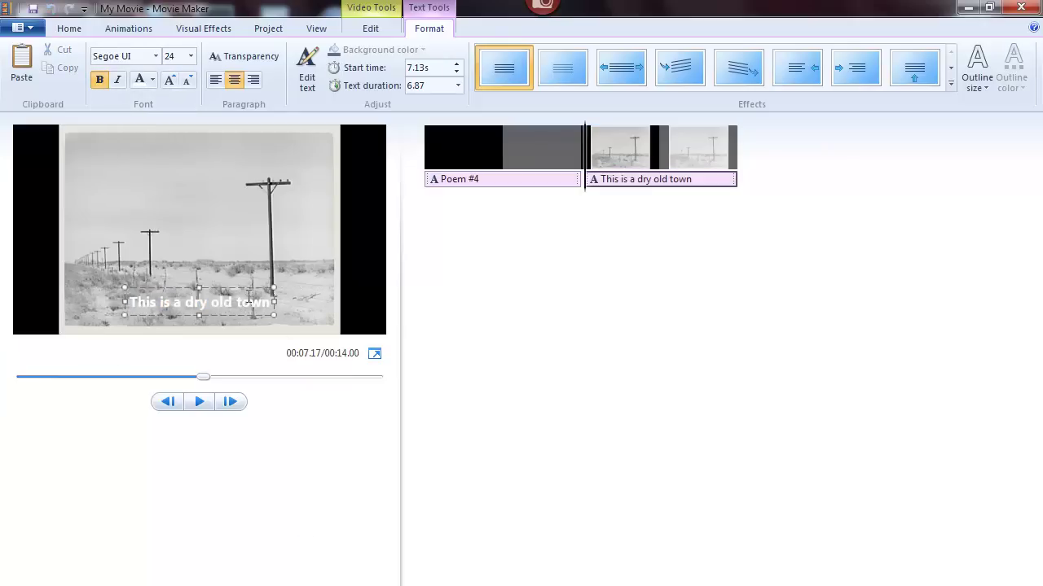
pyautogui.moveTo(249, 297); pyautogui.dragTo(177, 303)
# - Nudge the caption along the bottom edge, then make the credits text bold at 24 pt
pyautogui.moveTo(176, 303); pyautogui.dragTo(237, 303)
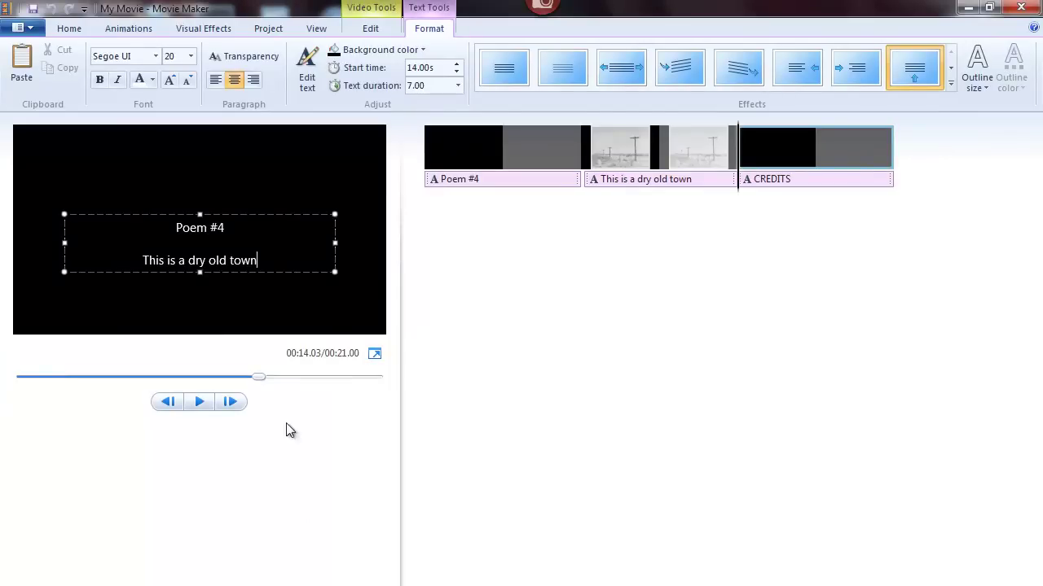
pyautogui.hotkey('ctrl', 'a')
pyautogui.hotkey('ctrl', 'b')
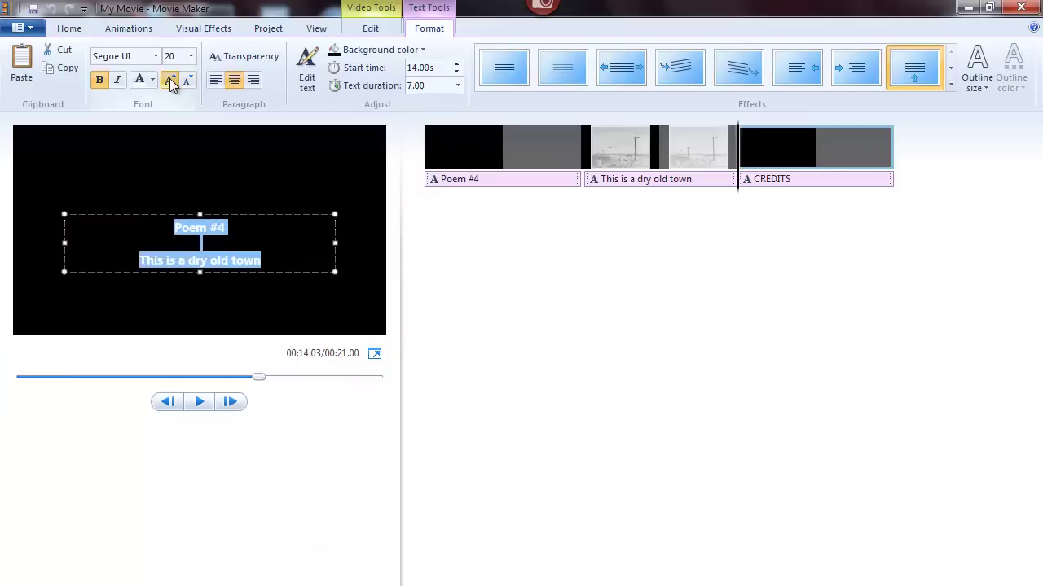
pyautogui.click(170, 79)
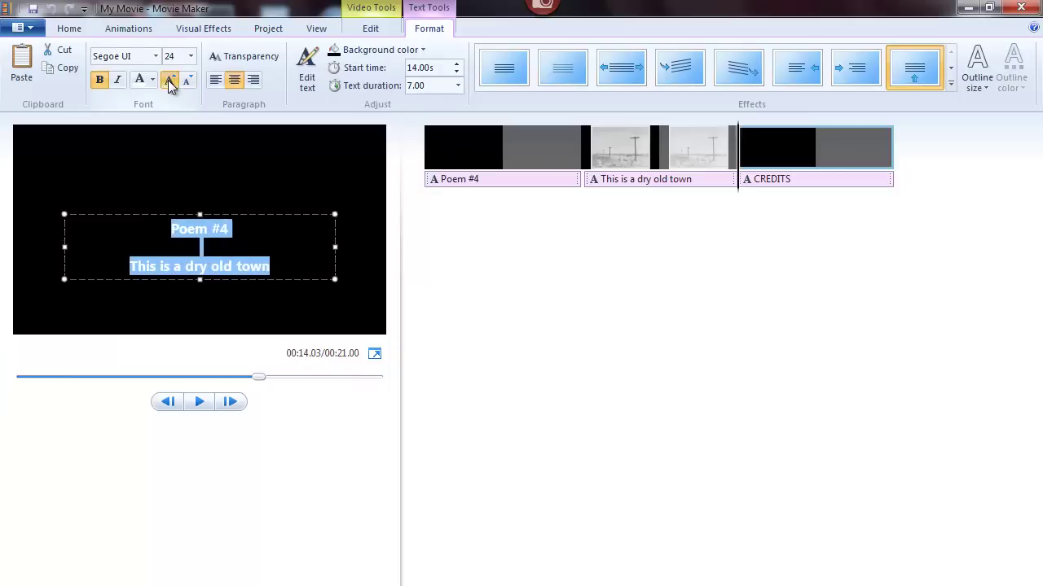